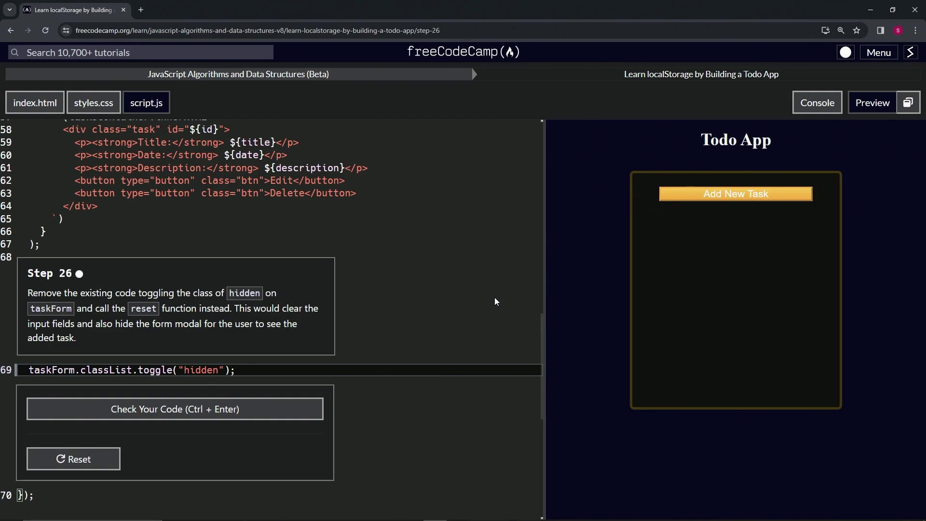
Add a test task dated 04/11/2024, then reopen the form to find its old entries still filled in.
left_click(761, 195)
left_click(760, 226)
type("dasfadf")
left_click(724, 265)
left_click(825, 271)
left_click(711, 341)
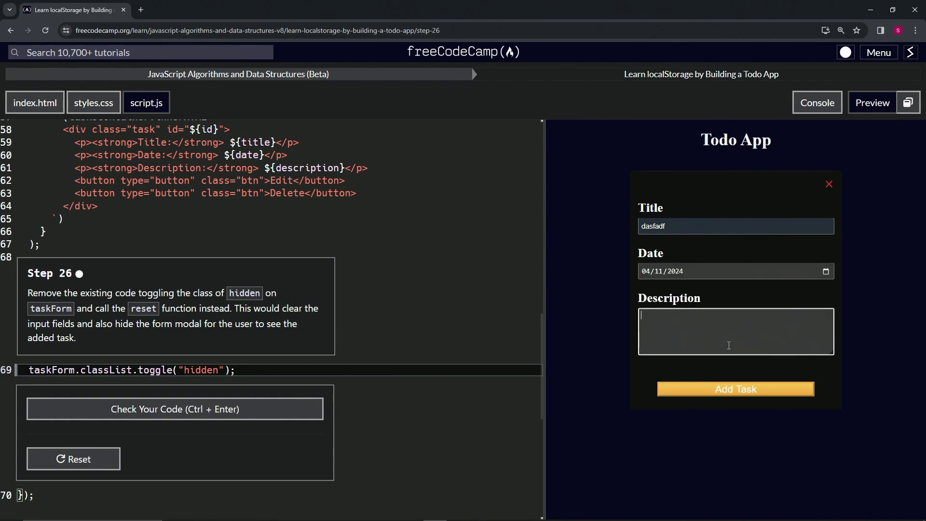
type("sdgfsdfg")
left_click(713, 385)
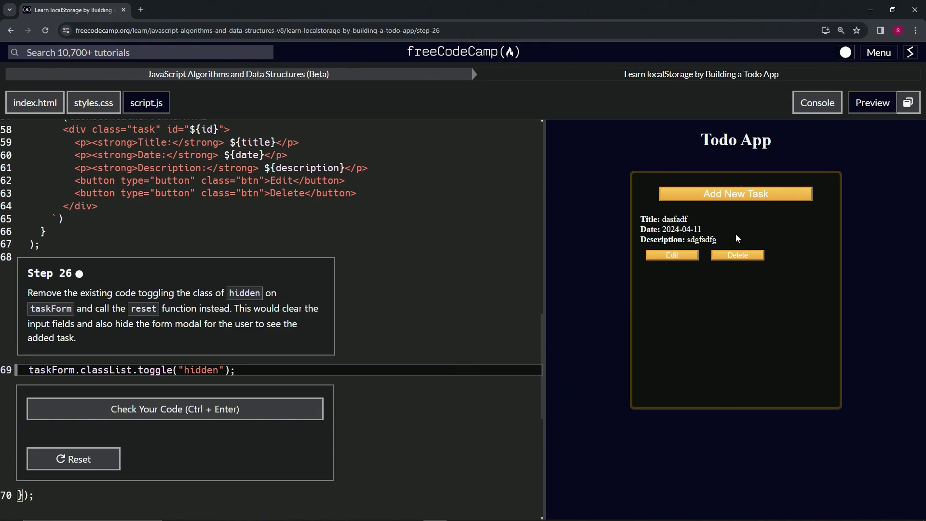
left_click(702, 193)
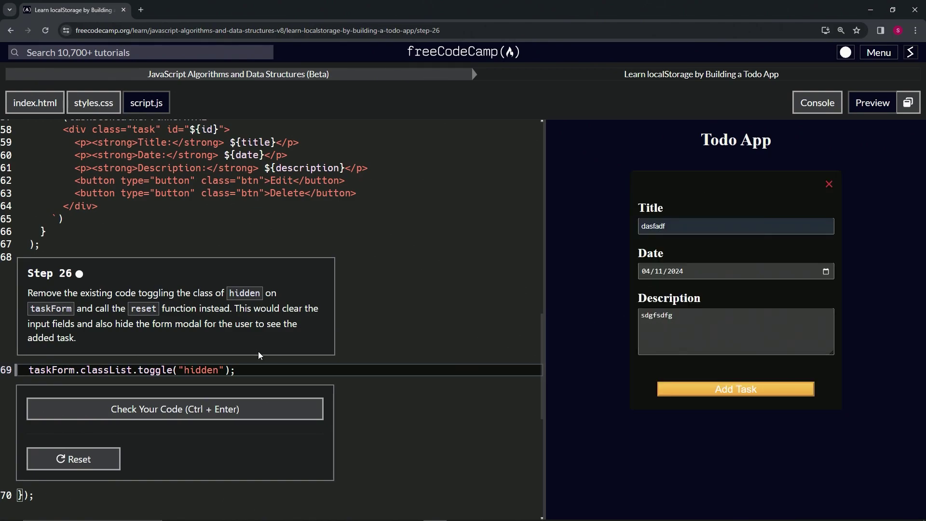
Replace taskForm.classList.toggle("hidden"); on line 69 with the reset function from line 16.
left_click_drag(242, 369, 30, 372)
scroll(30, 372, "up", 1)
scroll(87, 333, "up", 4)
scroll(167, 275, "up", 3)
scroll(244, 225, "up", 2)
scroll(244, 225, "up", 2)
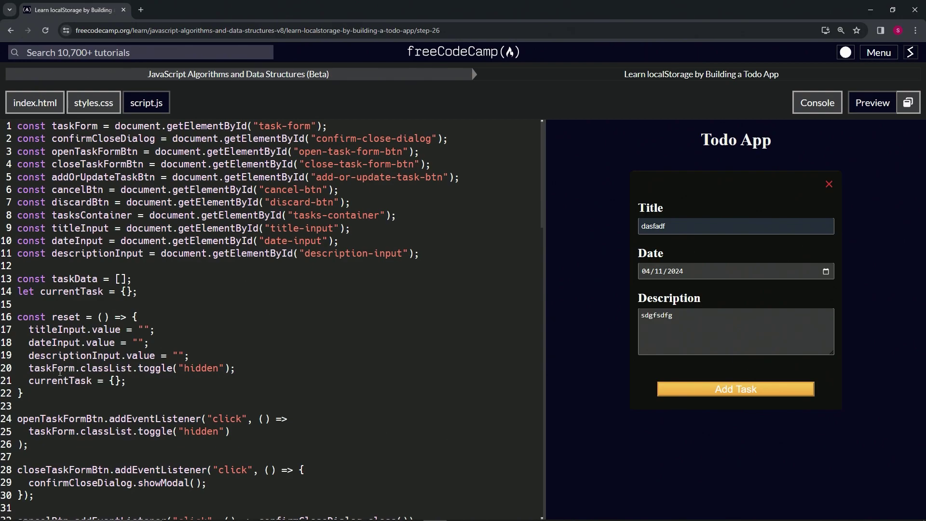
double_click(64, 317)
left_click(65, 318)
double_click(65, 317)
key("ctrl+c")
scroll(88, 322, "down", 3)
scroll(116, 329, "down", 3)
scroll(117, 329, "down", 5)
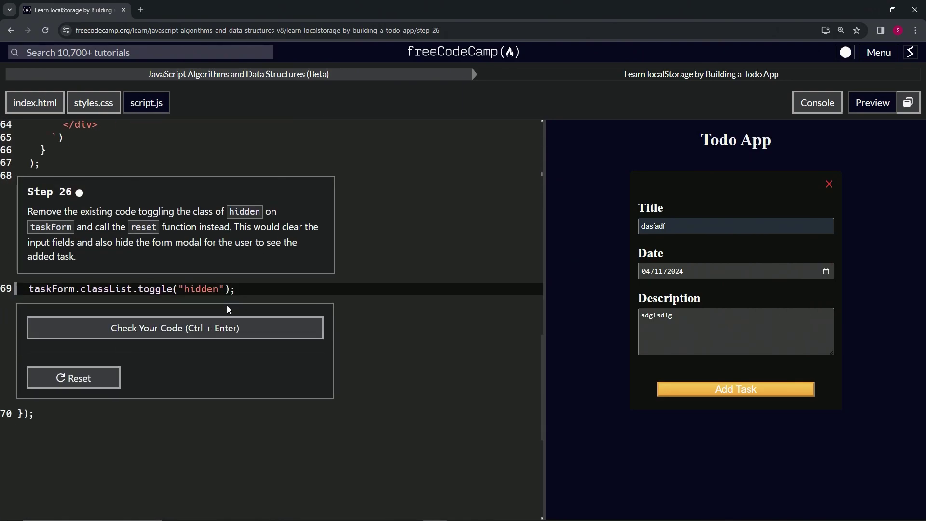
scroll(232, 299, "up", 1)
left_click_drag(227, 313, 32, 317)
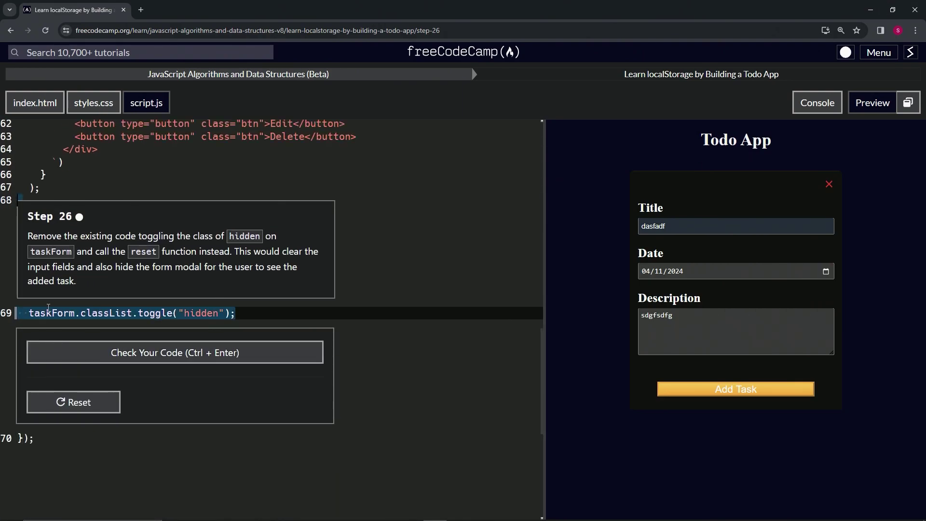
key("ctrl+v")
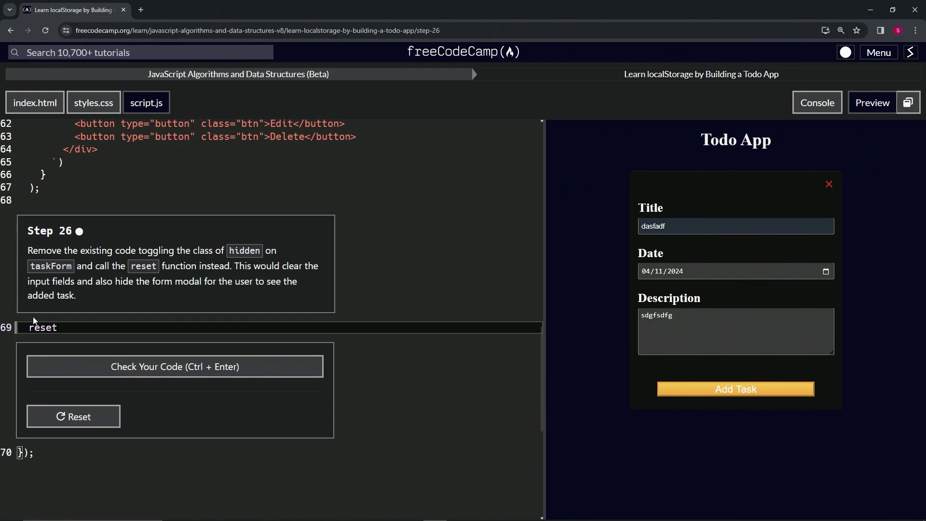
type("();")
Add a second task dated 04/12/2024 and check that the reopened form is now empty.
left_click(702, 190)
left_click(717, 225)
left_click(715, 268)
left_click(826, 271)
left_click(761, 332)
type("adfasdfg")
left_click(737, 390)
left_click(731, 192)
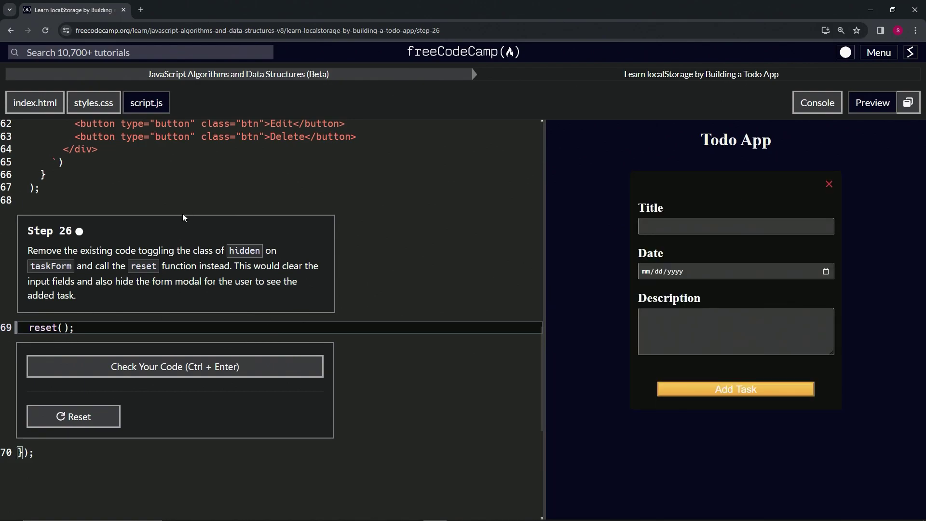
scroll(183, 213, "up", 3)
scroll(182, 214, "down", 2)
scroll(184, 255, "down", 3)
Pass the Step 26 tests and submit the solution to advance to Step 27.
left_click(159, 320)
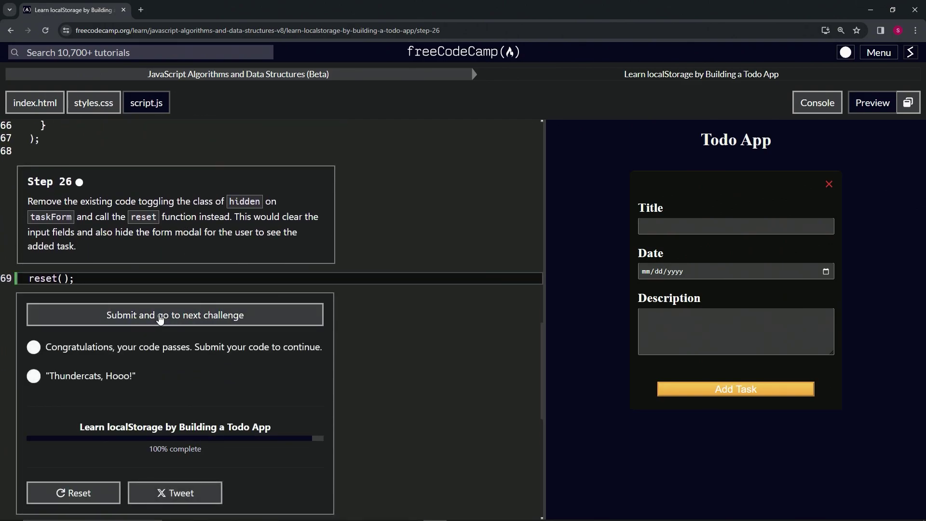
left_click(160, 320)
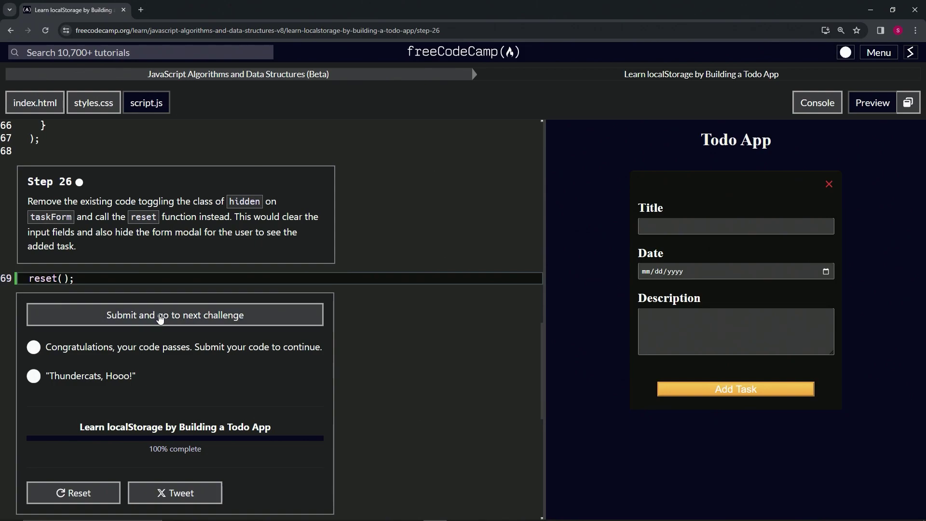